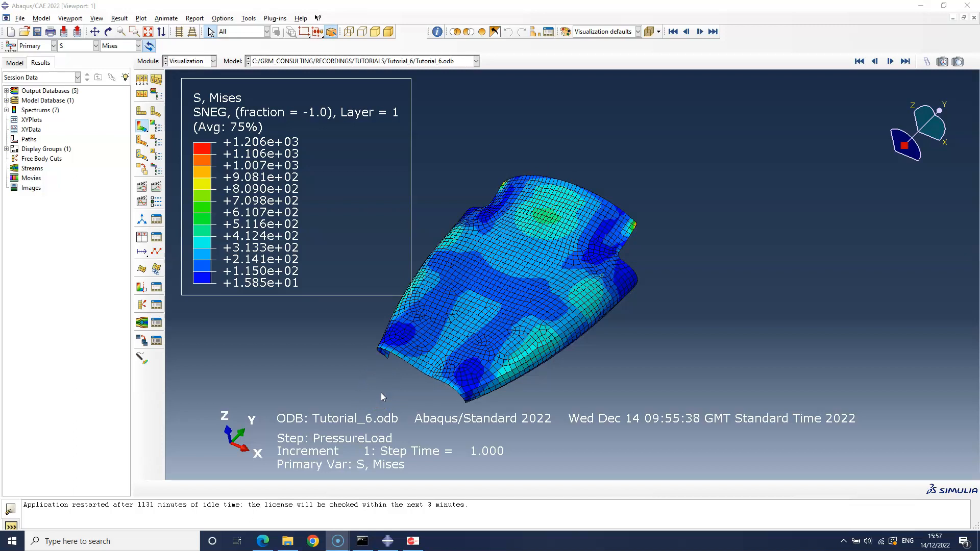
Step: Display the displacement magnitude (U) contour plot for the PressureLoad step
click(77, 47)
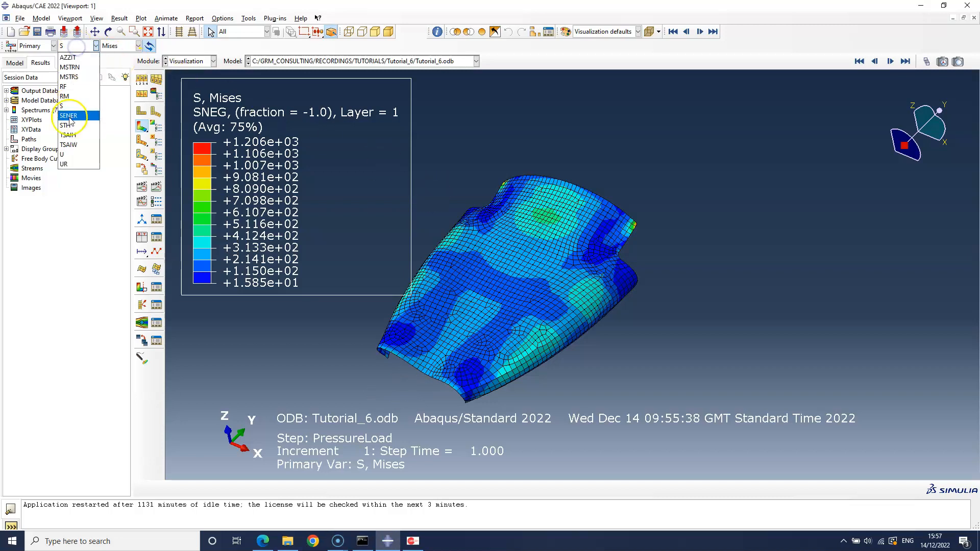
click(65, 156)
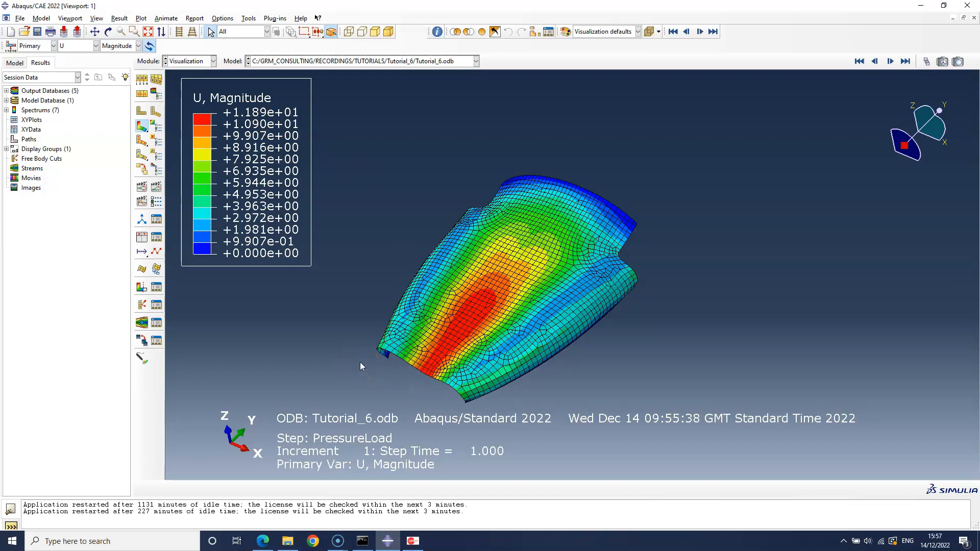
Step: Switch to OptiAssist and load the Abaqus input file Tutorial_6.inp, clearing the existing setup
click(412, 541)
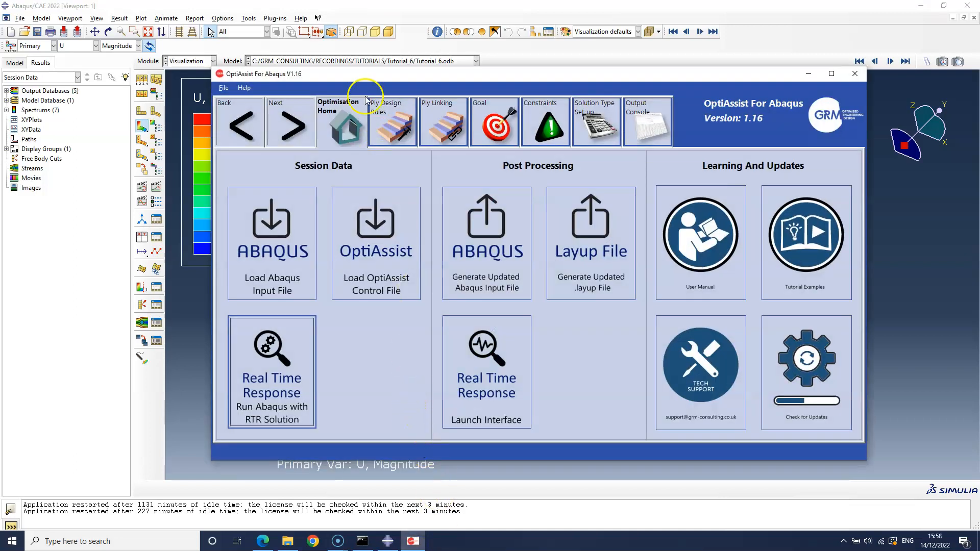
drag(356, 74, 323, 77)
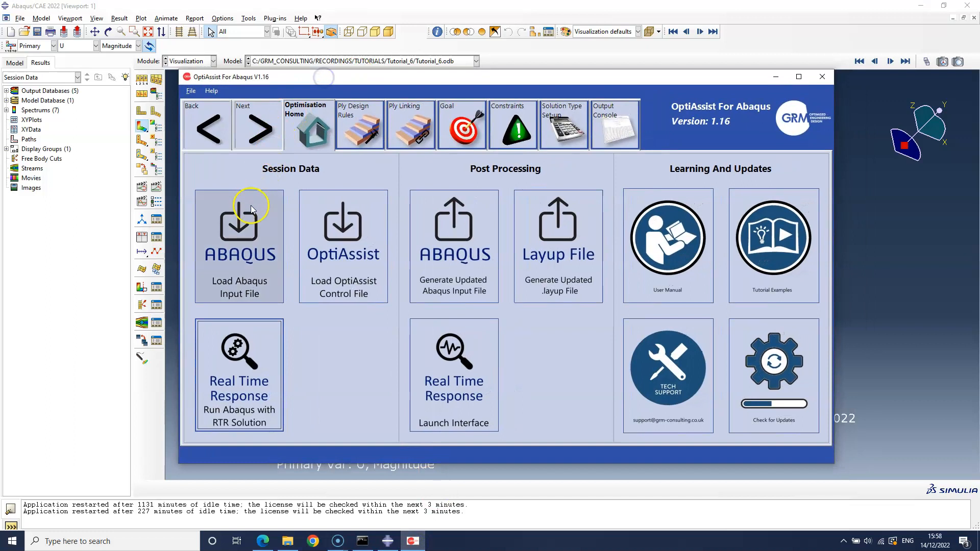
click(251, 228)
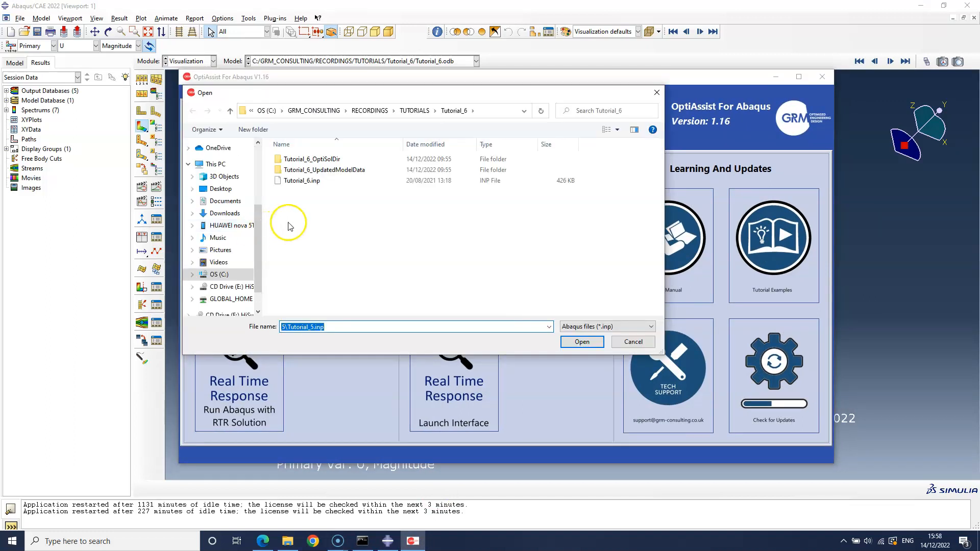
click(302, 182)
click(580, 342)
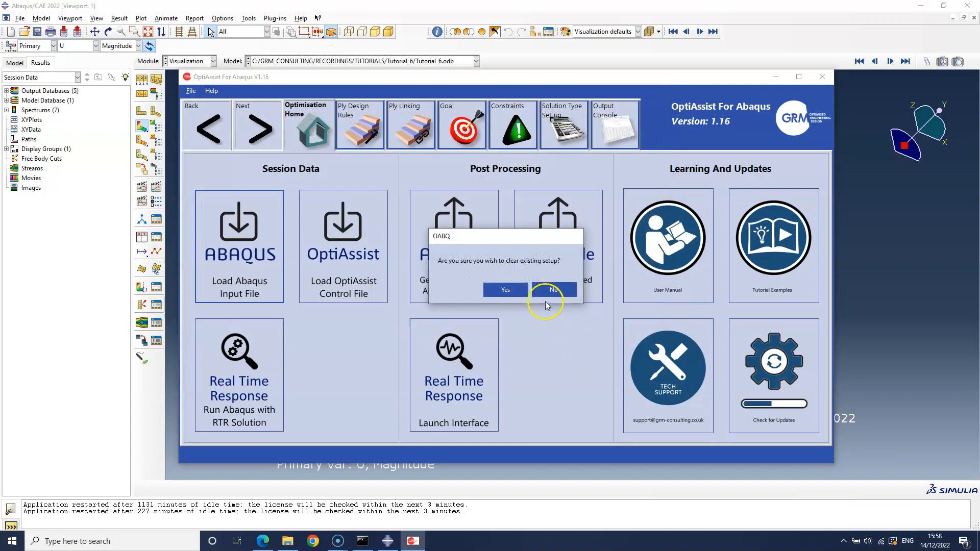
click(521, 290)
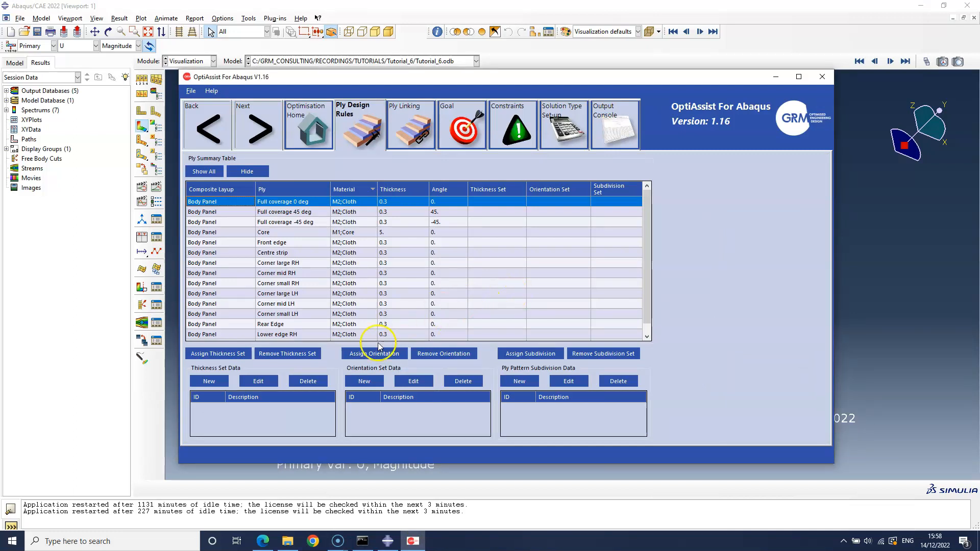
Step: Create a thickness set named All Plies with a minimum of 0 and a maximum of 20 plies
click(220, 383)
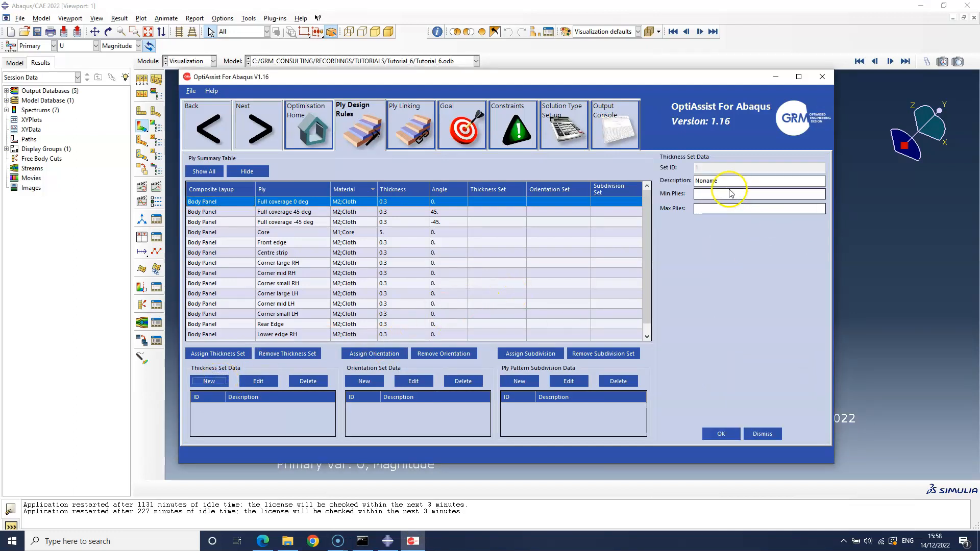
double_click(711, 181)
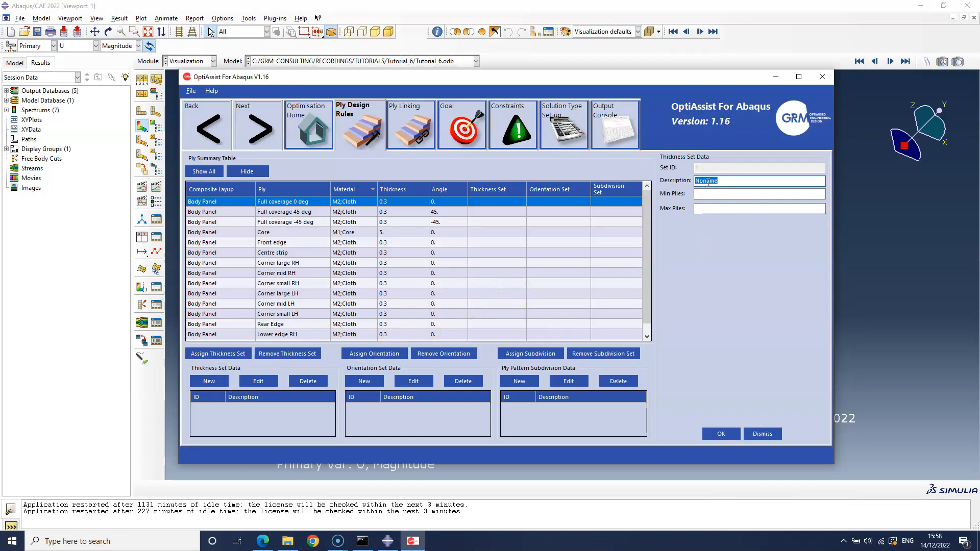
text(All Plies)
key(Tab)
text(0)
key(Tab)
text(20)
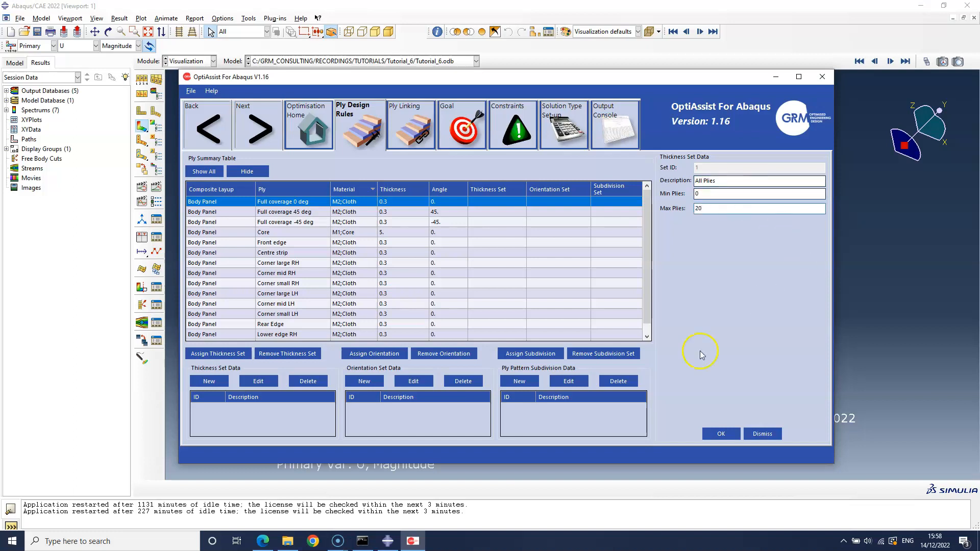
click(716, 434)
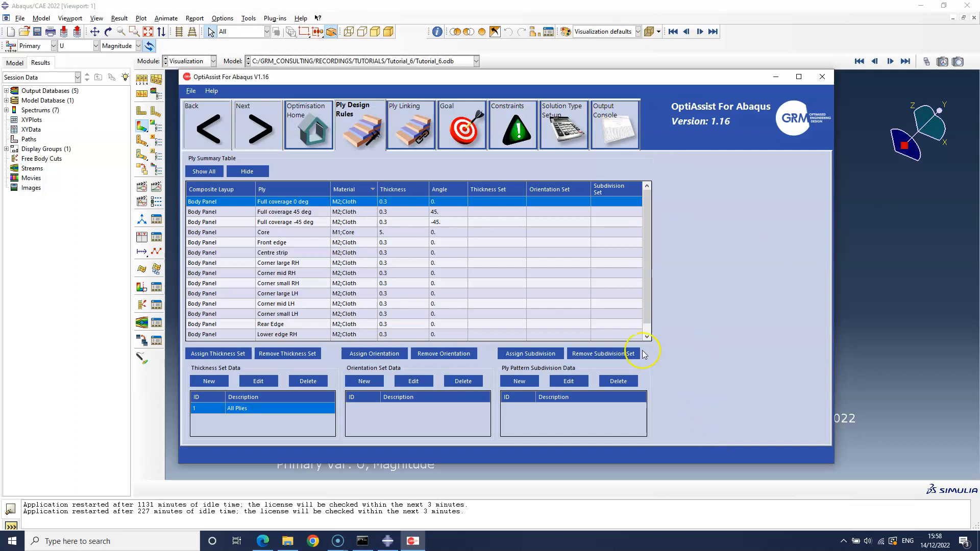
Step: Assign the All Plies thickness set to every Body Panel ply except Core
click(477, 213)
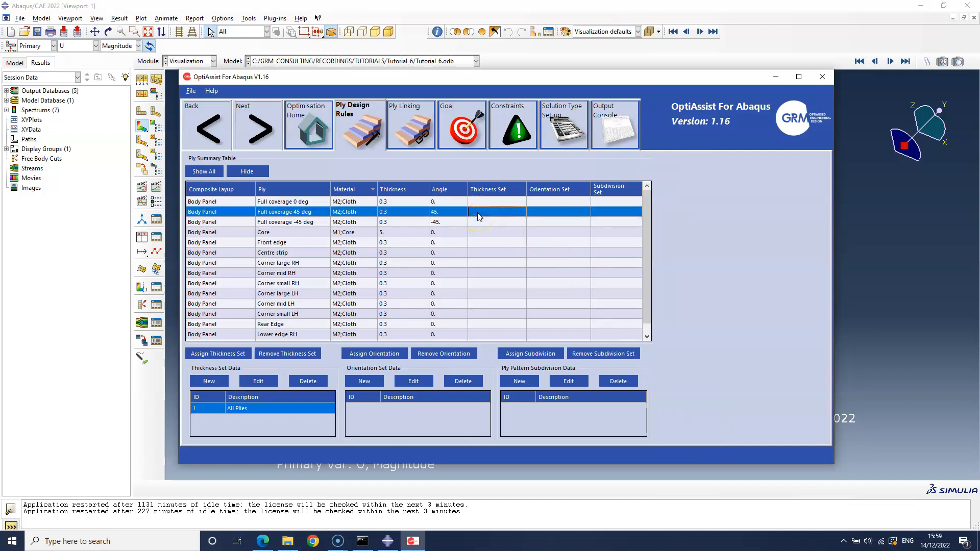
key(ctrl+a)
scroll(449, 284, down, 1)
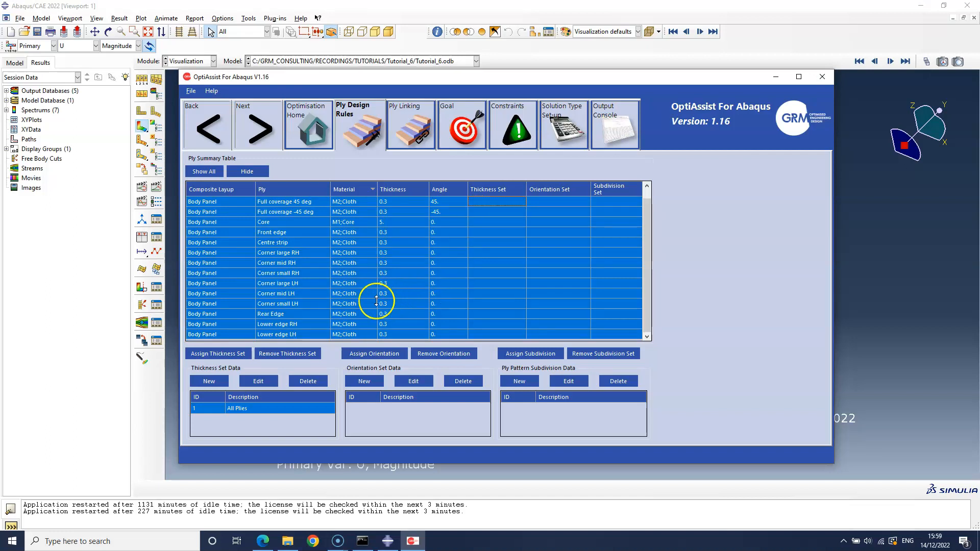
ctrl+click(310, 223)
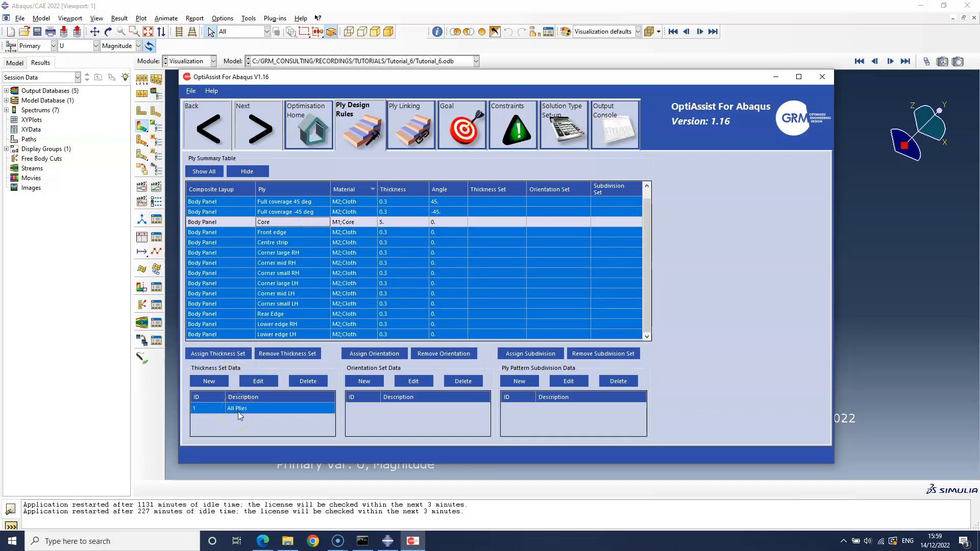
click(228, 356)
Step: Automatically define ply symmetry links with LH as the master string and RH as the slave string
click(260, 127)
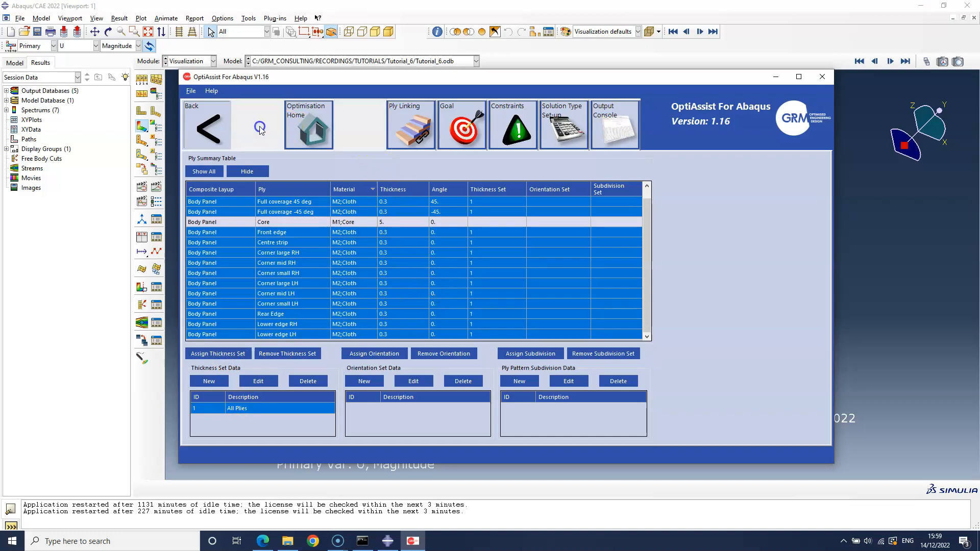
click(260, 128)
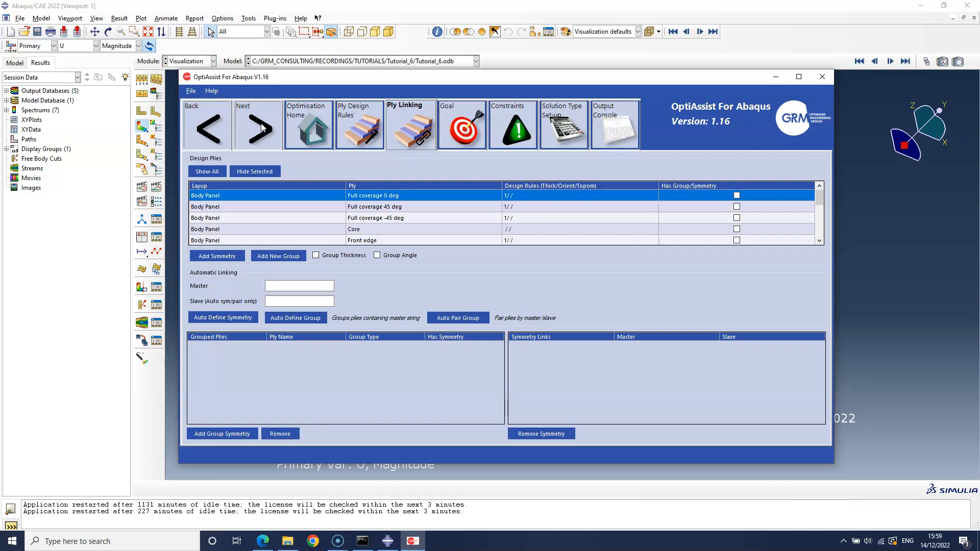
scroll(406, 219, down, 3)
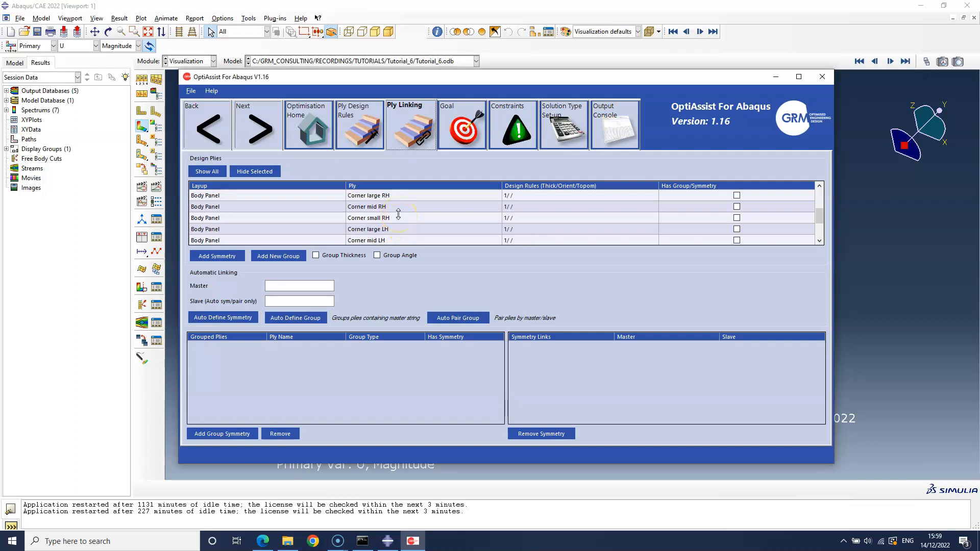
click(317, 286)
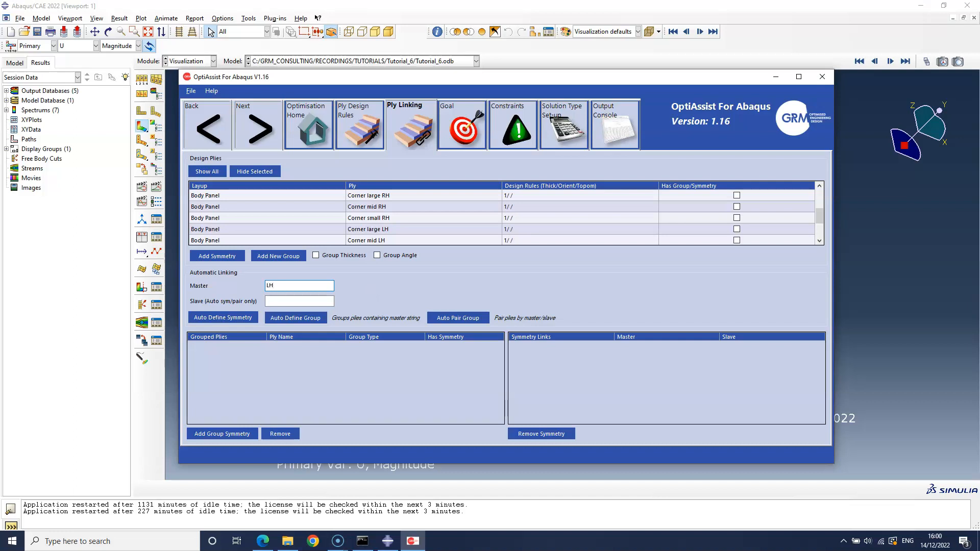
click(311, 303)
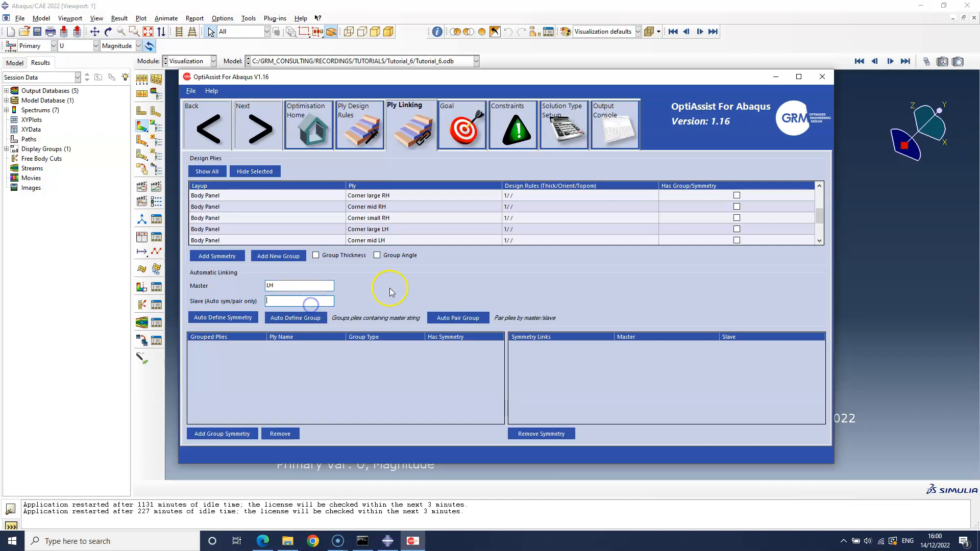
text(RH)
click(327, 287)
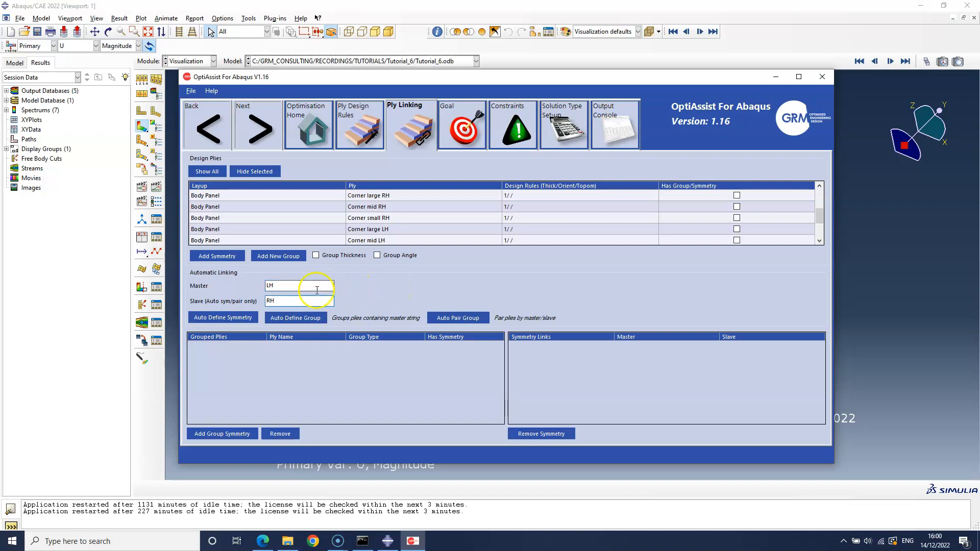
click(240, 318)
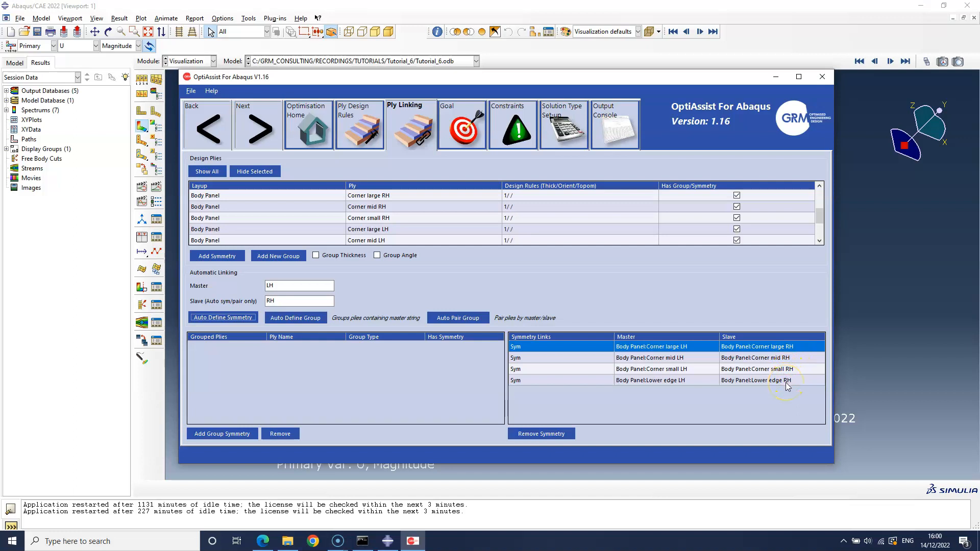
Step: Keep the Minimise Mass goal and start a displacement constraint named Disp with an upper bound of 8.0
click(254, 129)
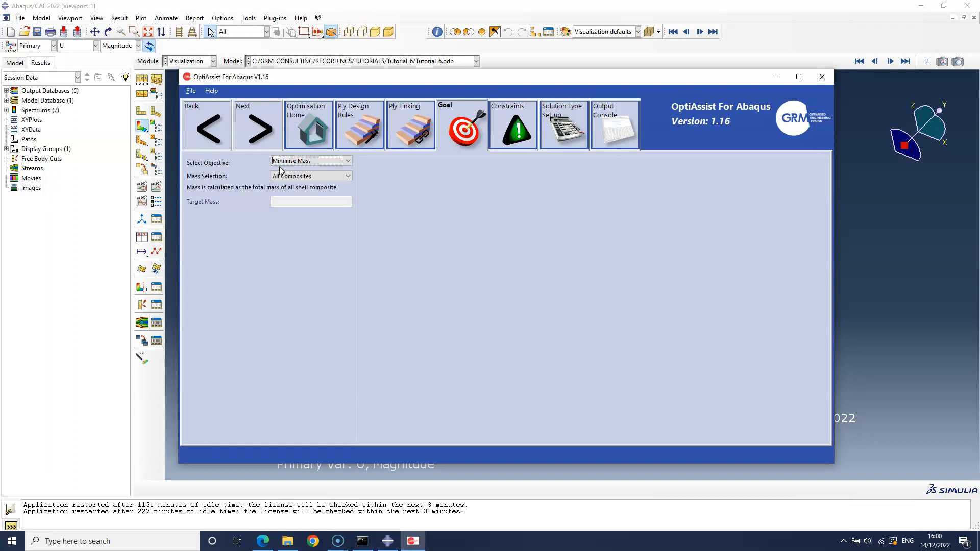
click(262, 141)
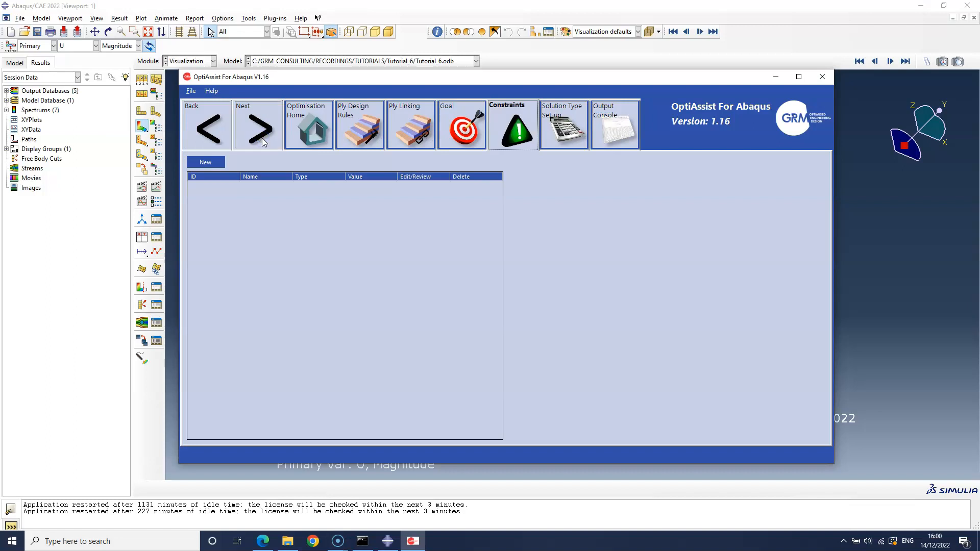
click(251, 126)
click(217, 164)
click(361, 212)
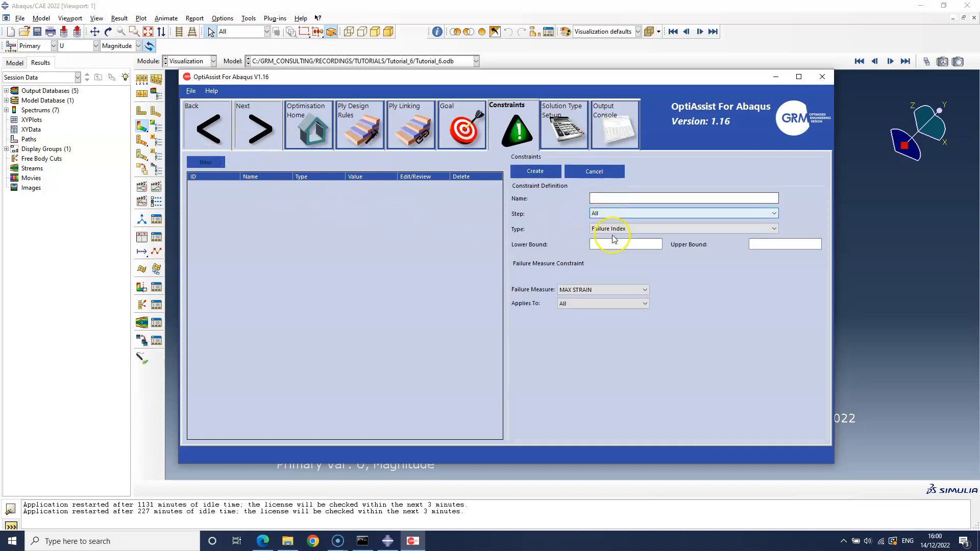
click(613, 231)
click(608, 254)
click(607, 198)
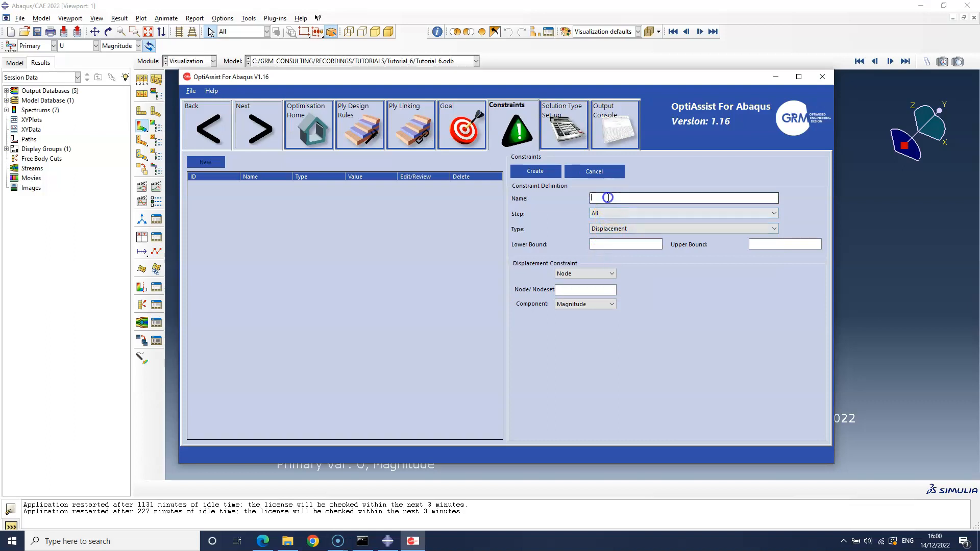
text(Disp)
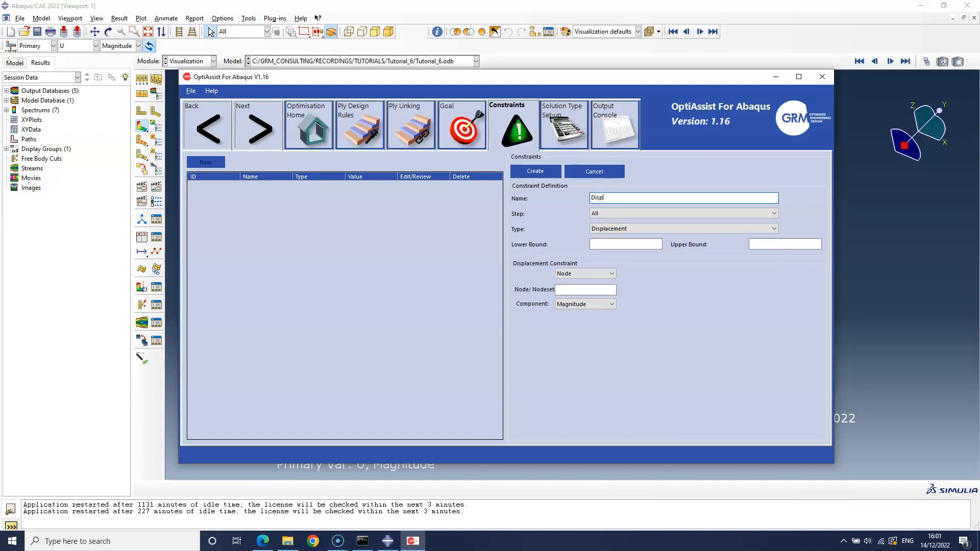
click(768, 246)
text(8.0)
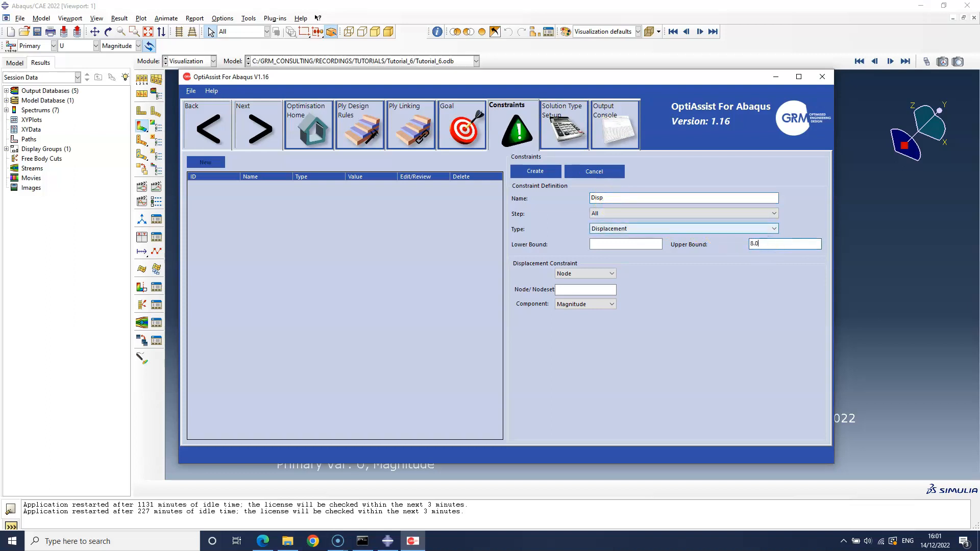
Step: Apply the Disp constraint to the node set Displacement Set and create it
click(597, 274)
click(599, 274)
click(592, 286)
click(591, 290)
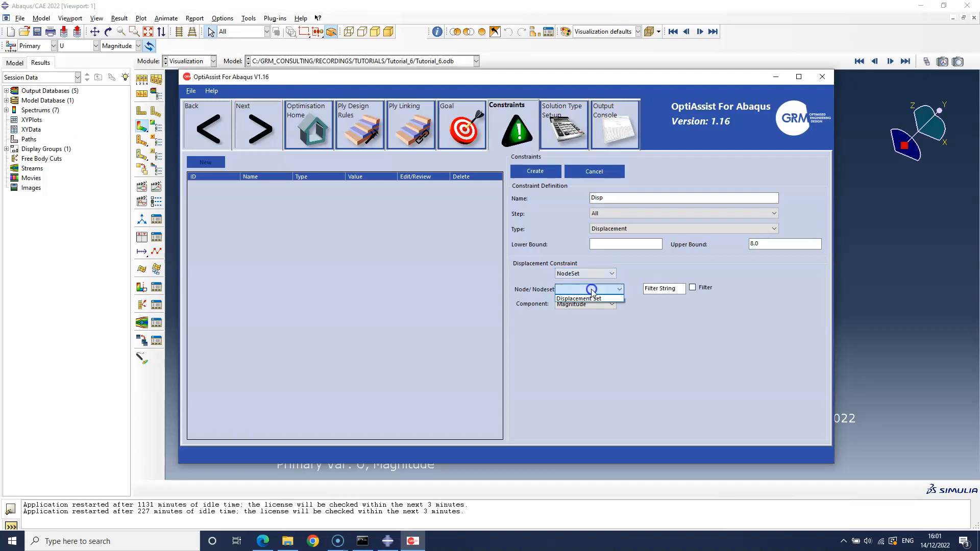
click(594, 299)
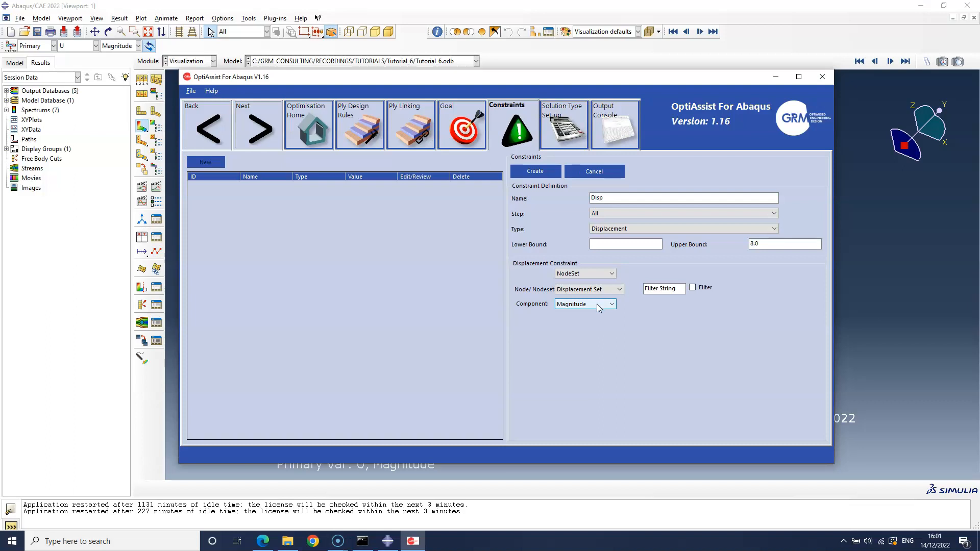
click(542, 172)
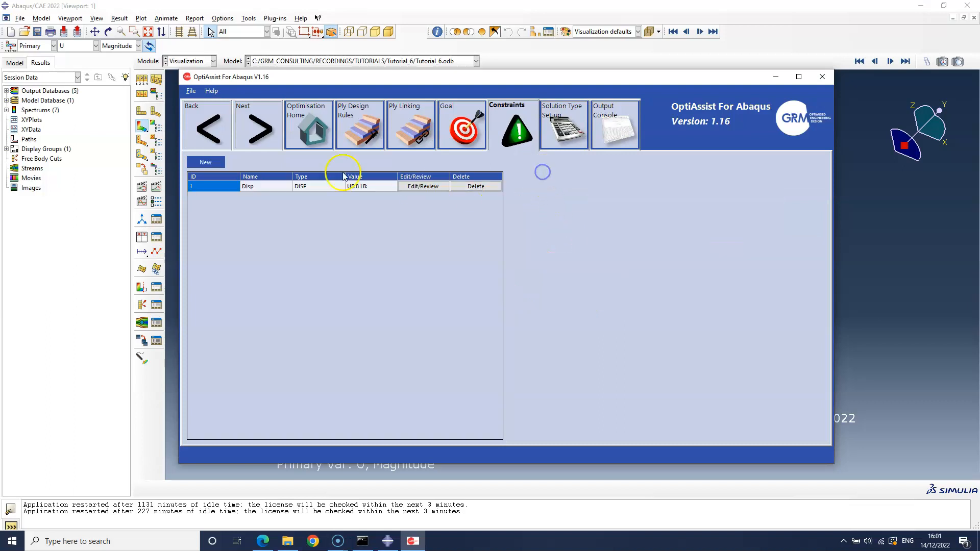
Step: Start a new failure index constraint named FIndex for all steps with an upper bound of 0.7
click(199, 162)
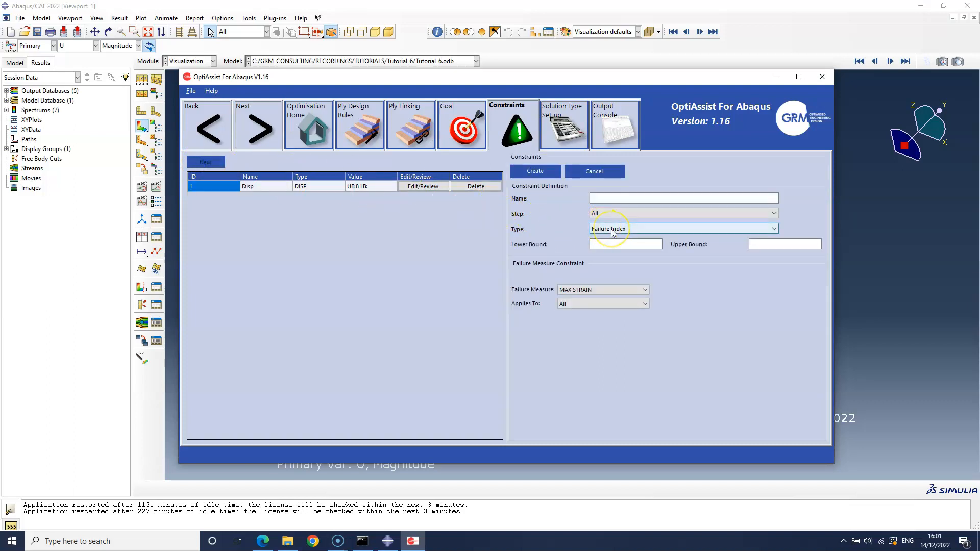
click(609, 198)
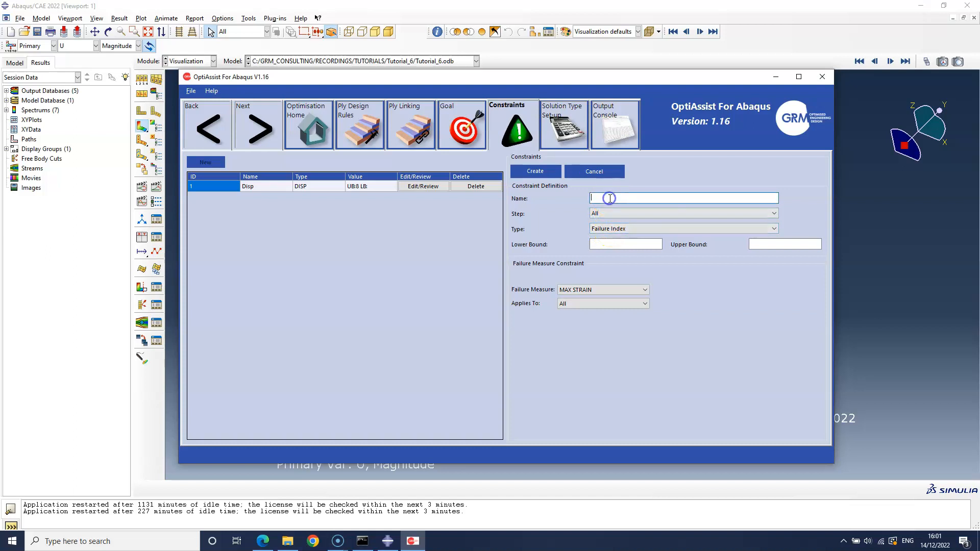
text(FIndex)
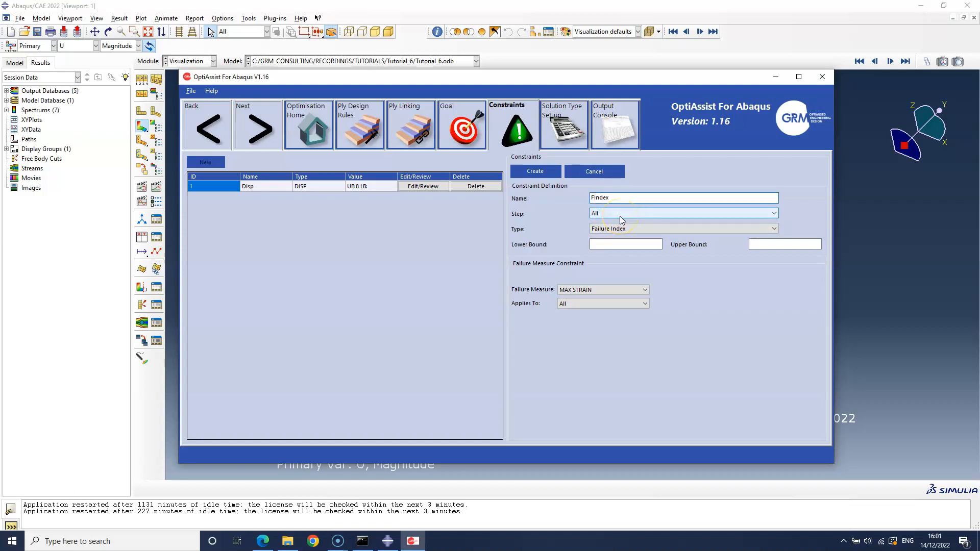
click(758, 247)
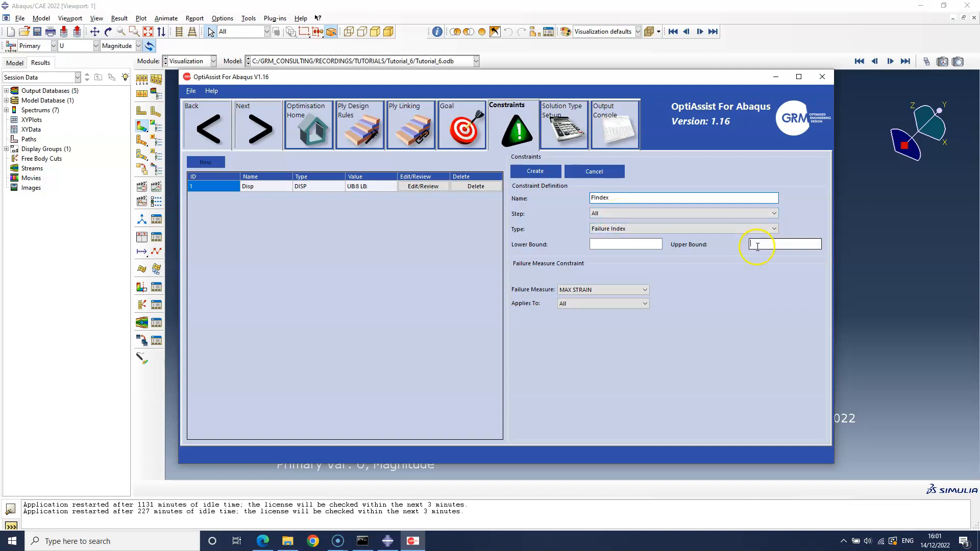
text(0.7)
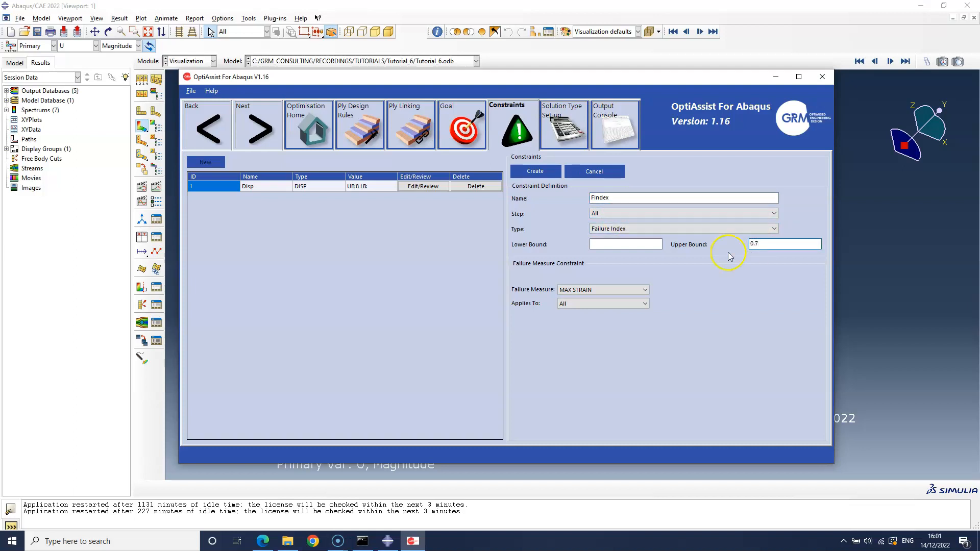
Step: Use TSAI WU as the FIndex failure measure, apply it to Designed, and create the constraint
click(628, 292)
click(607, 305)
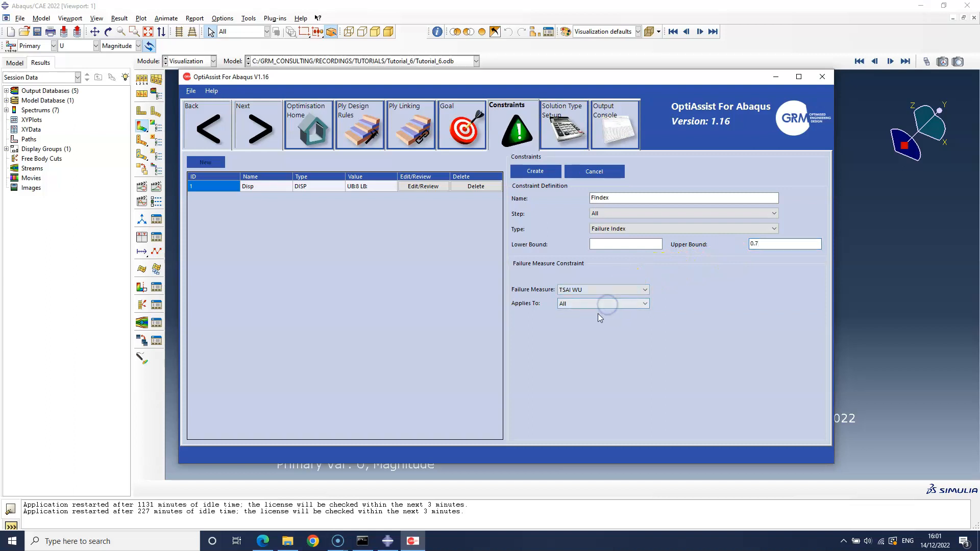
click(592, 305)
click(581, 319)
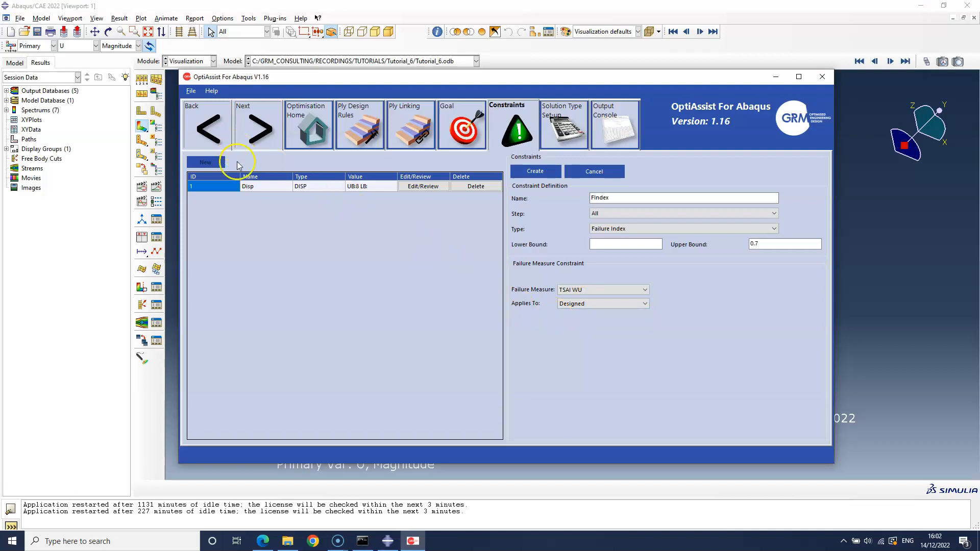
click(526, 171)
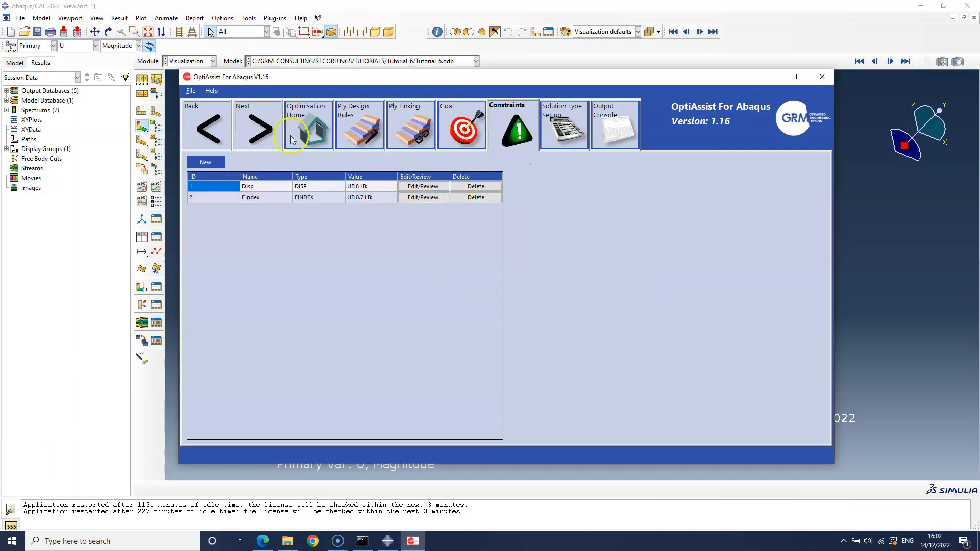
Step: Submit the Continuous optimisation with the default solution settings and return to the Abaqus viewport
click(261, 124)
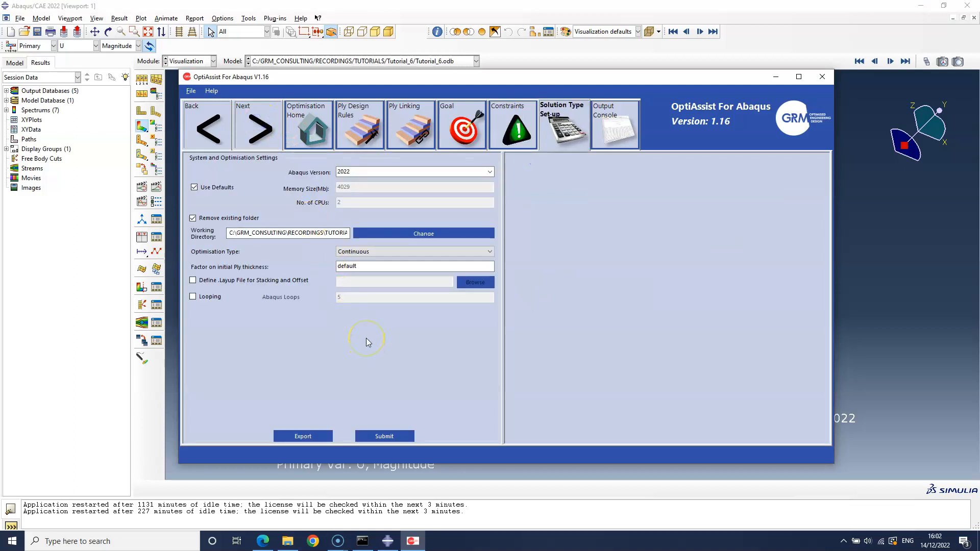
click(380, 438)
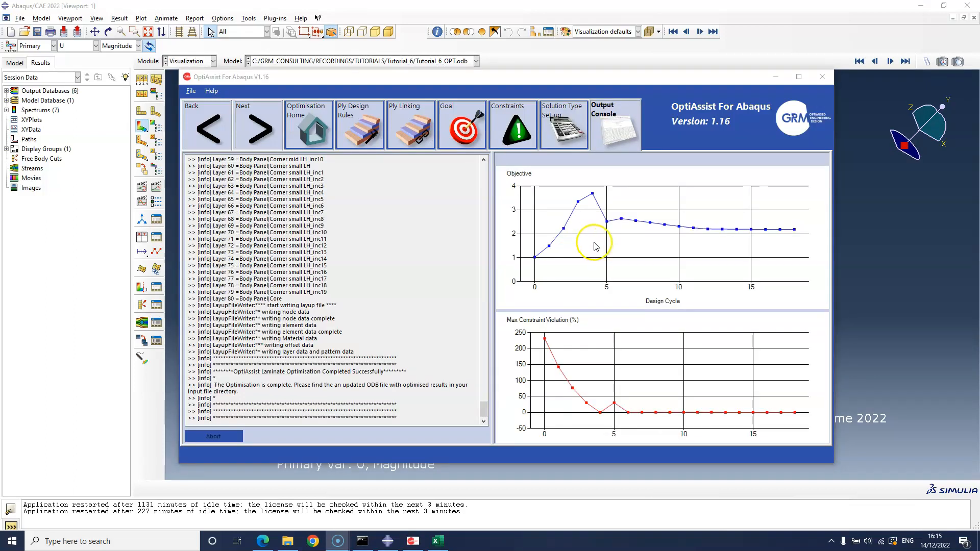
click(776, 80)
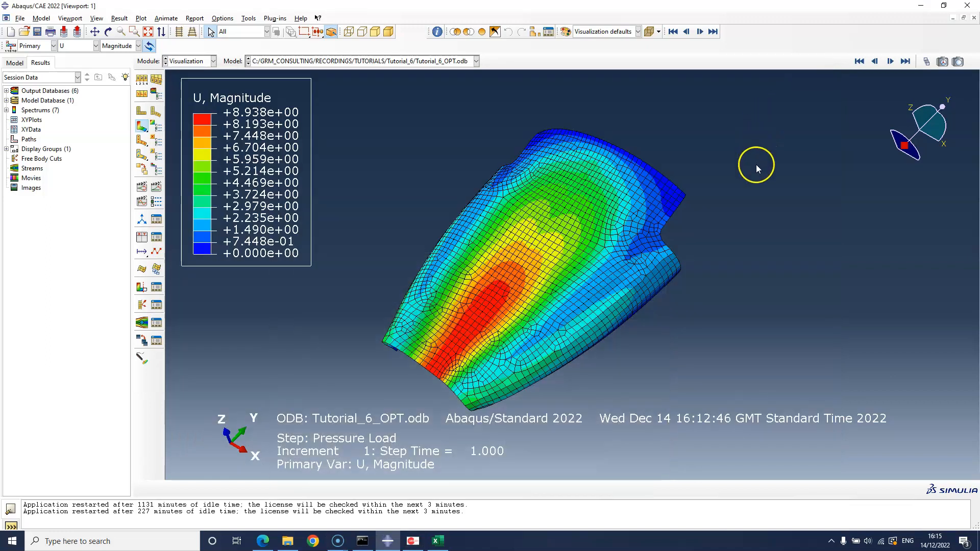
click(25, 33)
click(408, 272)
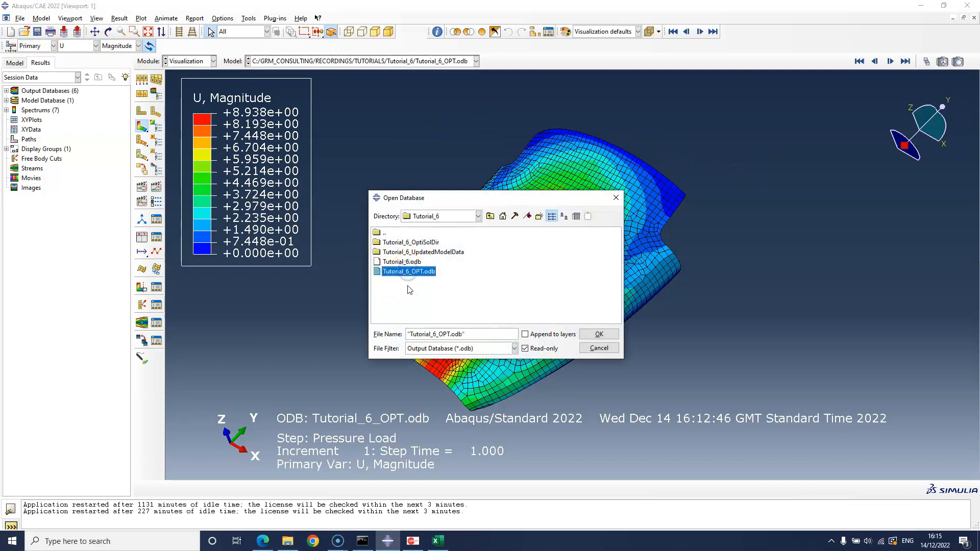
click(592, 346)
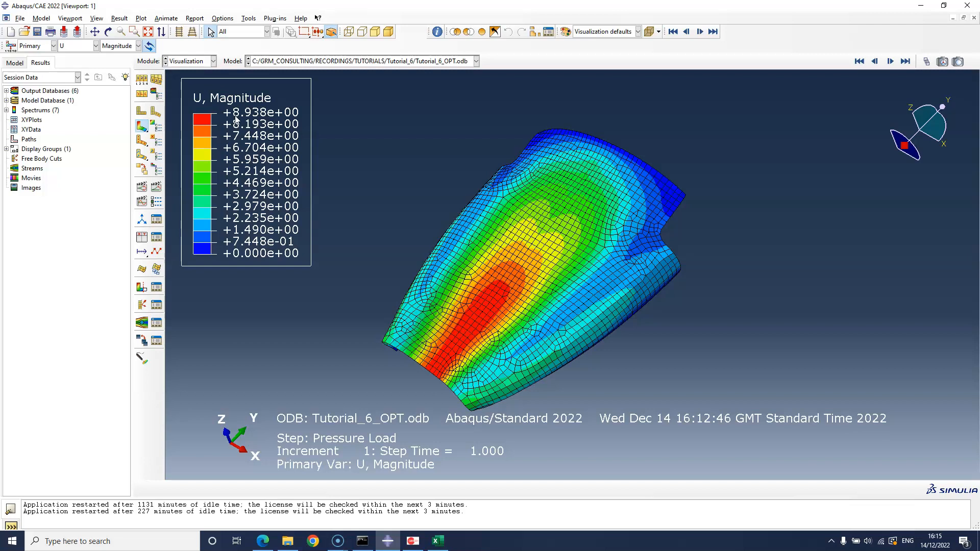
Step: Display the OptiAssist Composite Number Of Plies result for the Body Panel Corner large LH ply
click(119, 18)
click(128, 26)
click(775, 136)
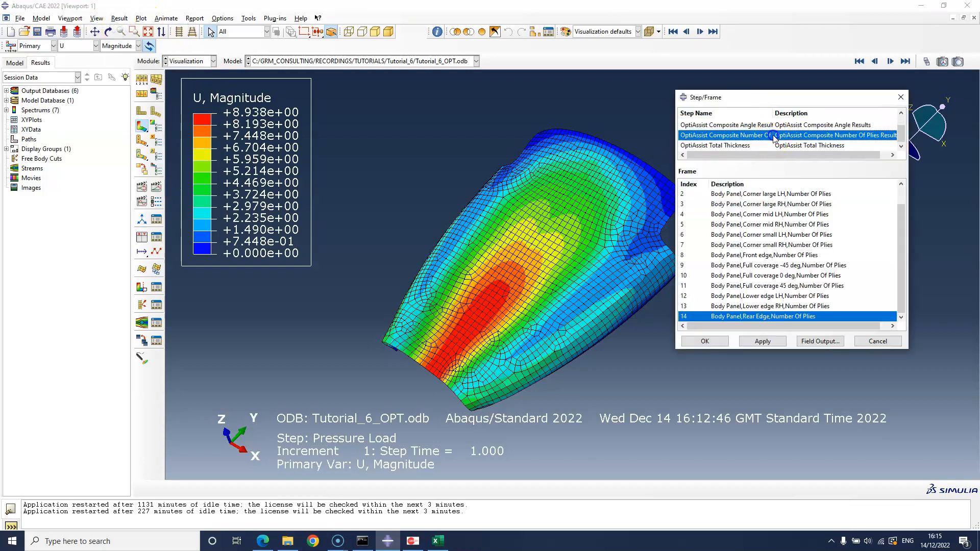
click(766, 194)
click(490, 301)
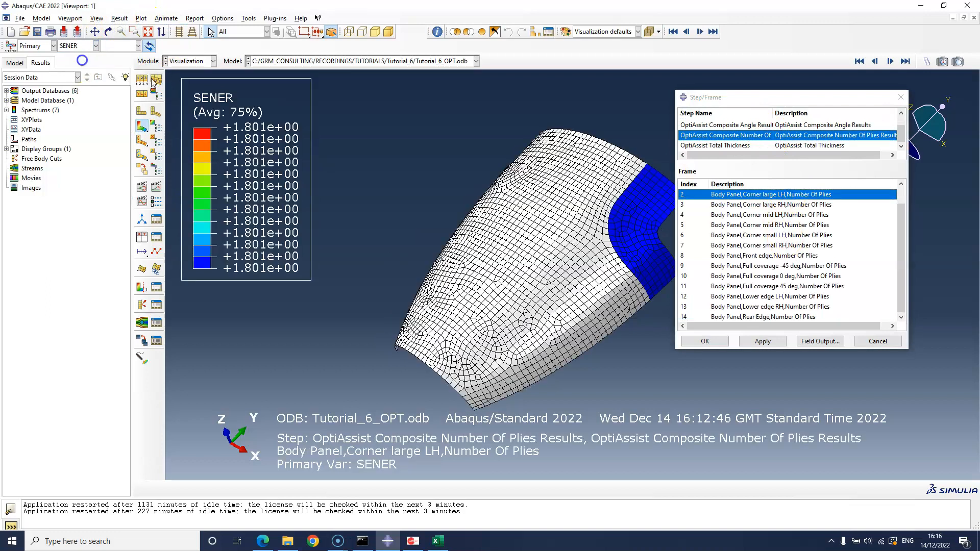
Step: Compare the number-of-plies results of the remaining corner plies and the Lower edge LH and RH plies for symmetry
click(778, 206)
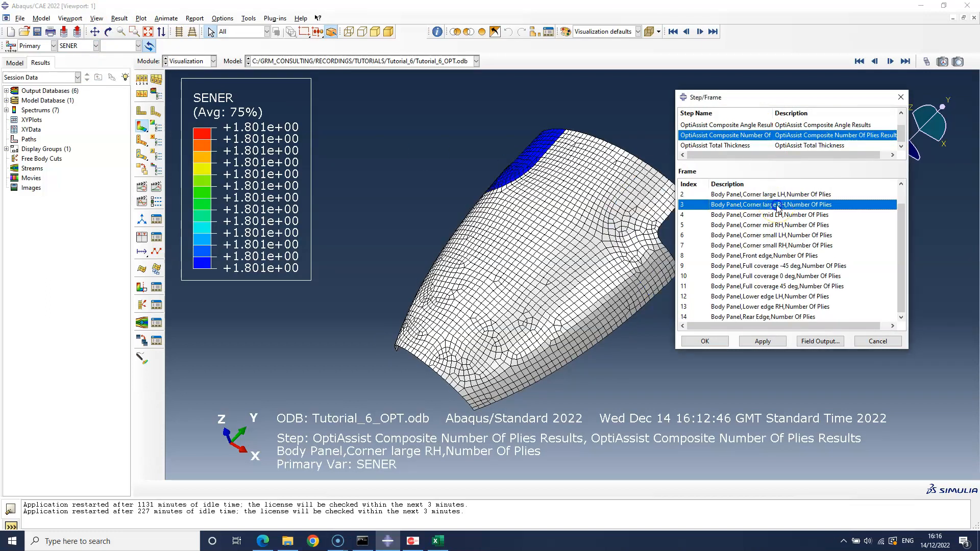
click(779, 216)
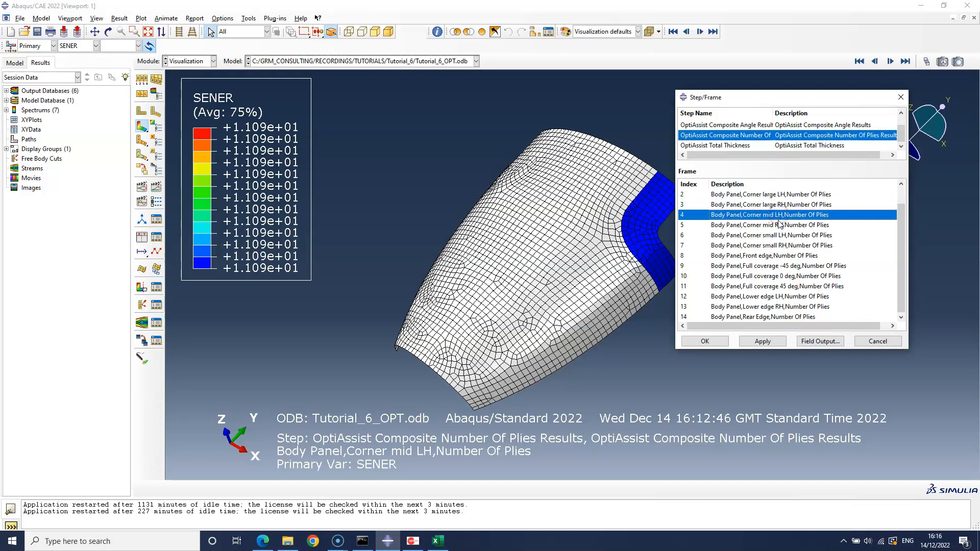
click(779, 225)
click(781, 236)
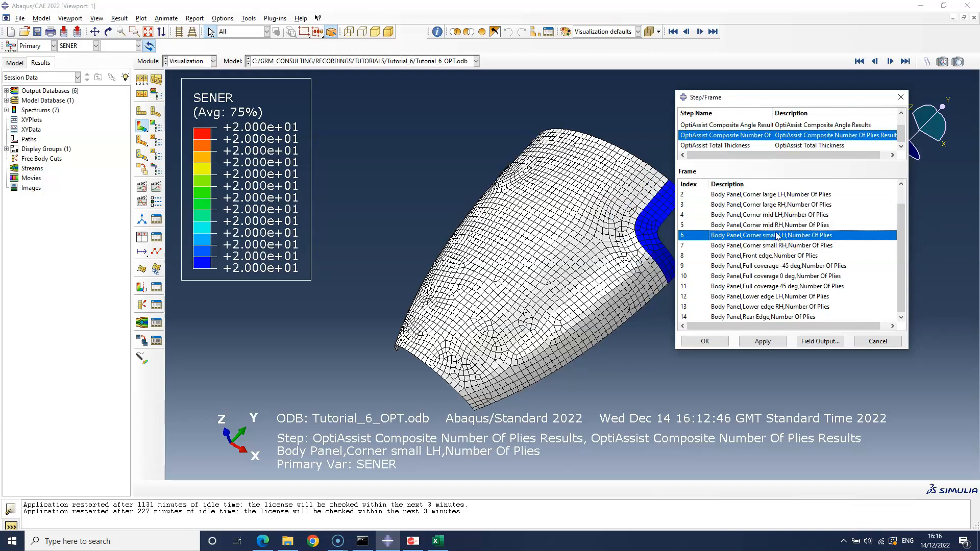
click(778, 247)
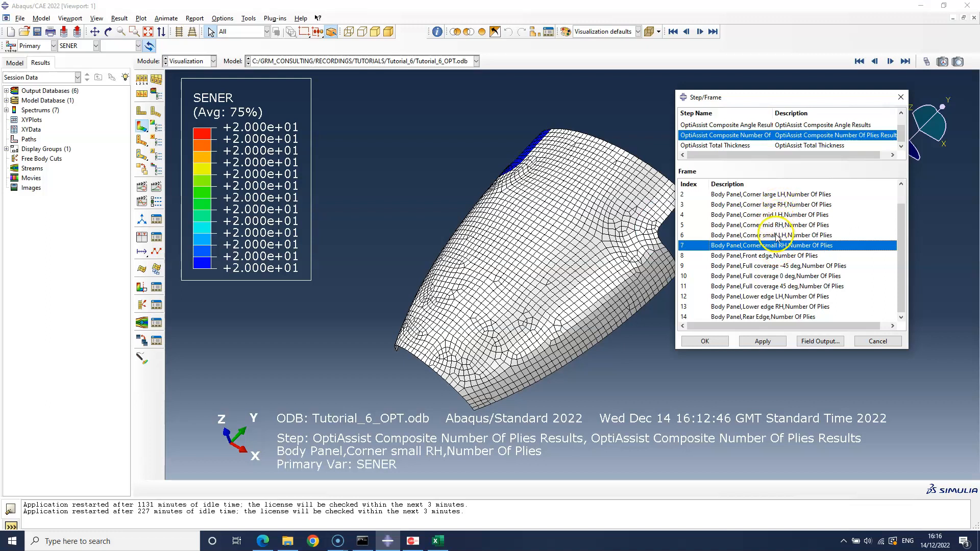
click(769, 296)
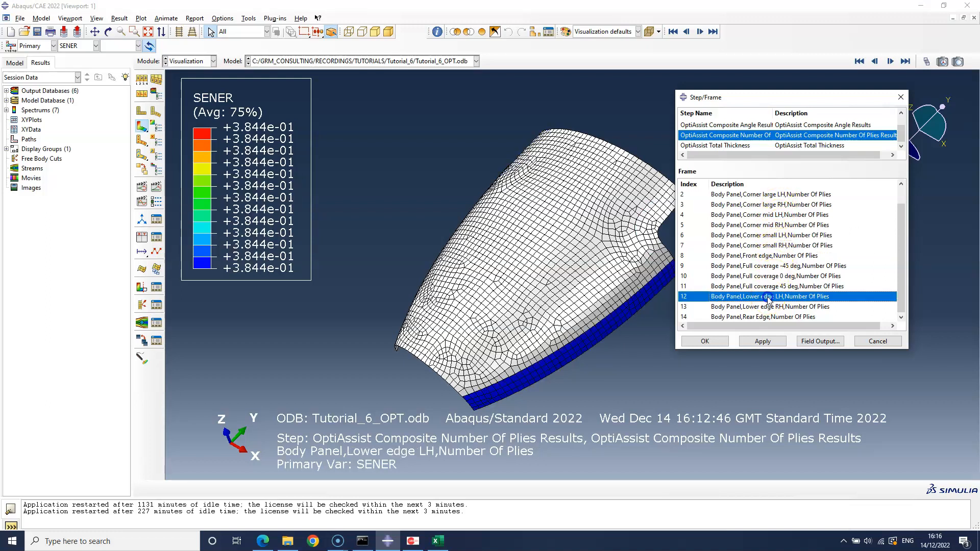
click(770, 307)
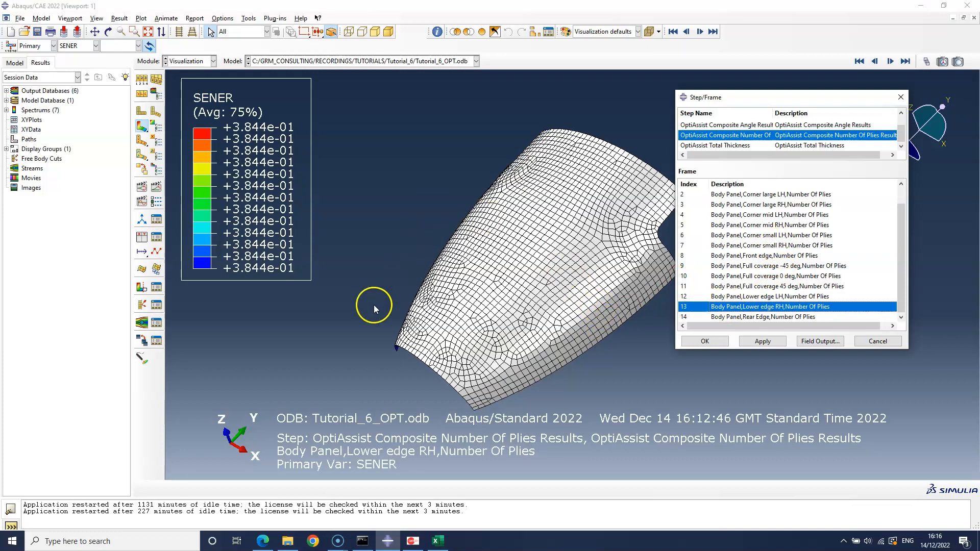
Step: Switch to Excel, locate PlyFactMap0.csv in the Tutorial_6 folder, and examine its raw and discrete ply counts with the corner ply chart
click(437, 541)
click(299, 541)
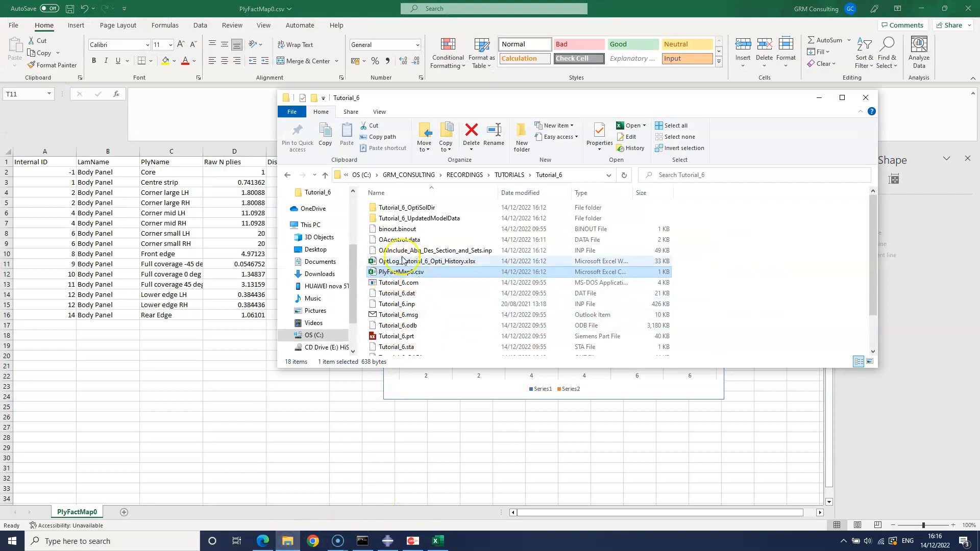
click(819, 97)
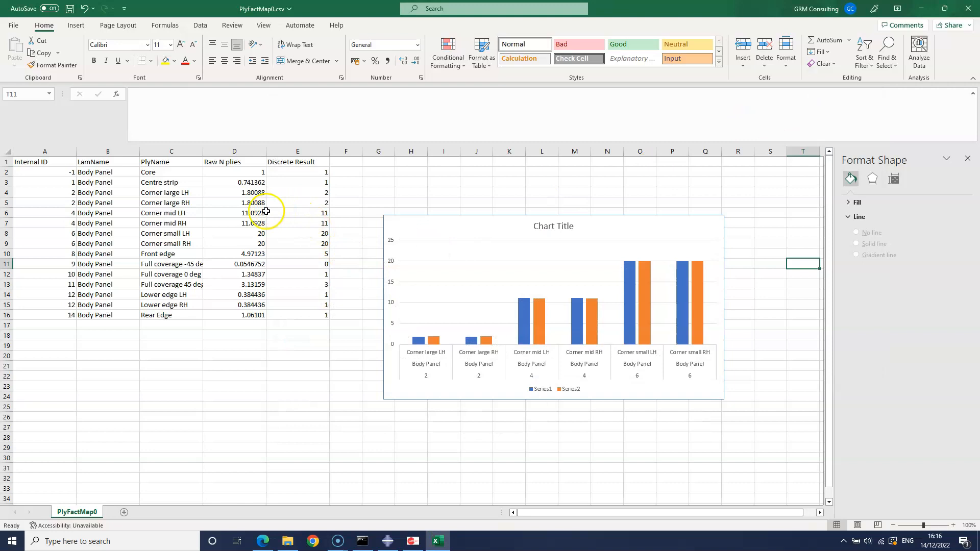
click(454, 232)
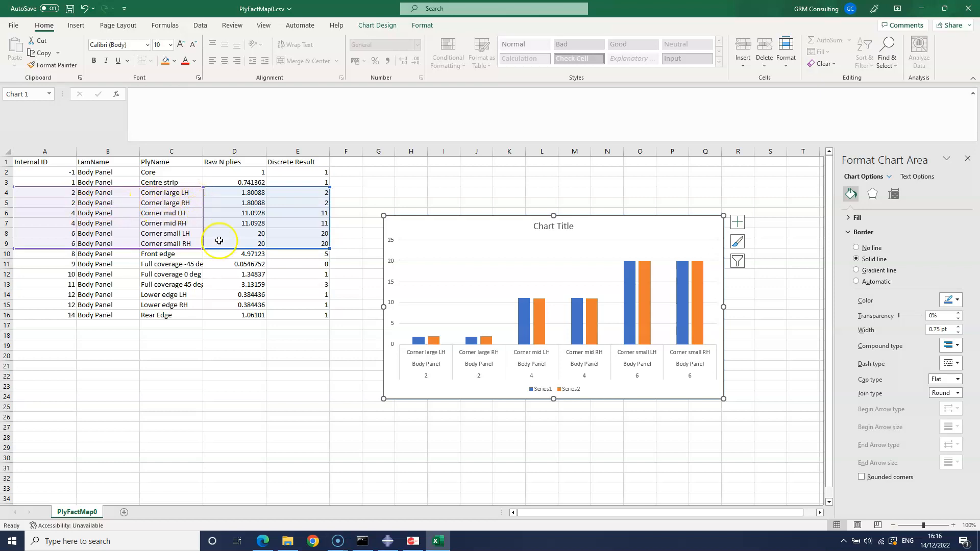
mouse_move(427, 346)
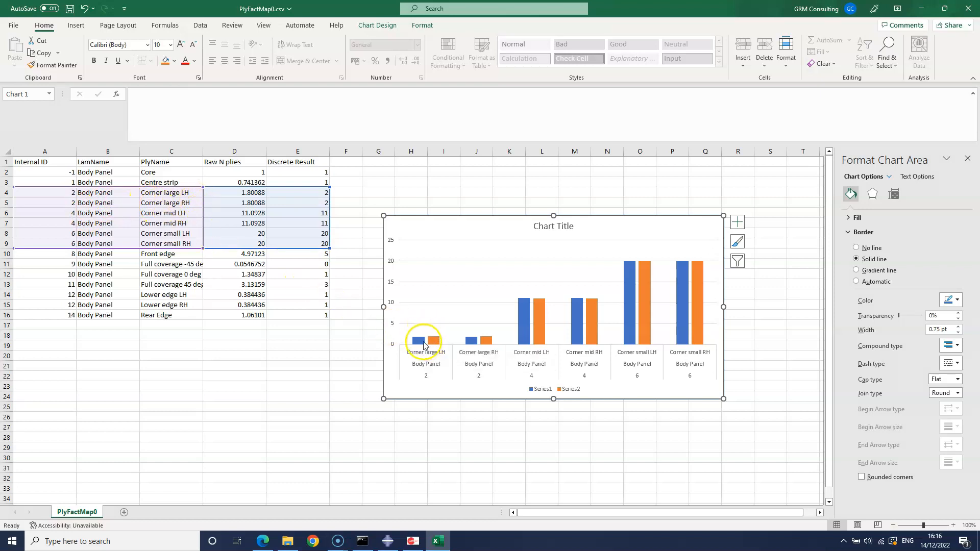